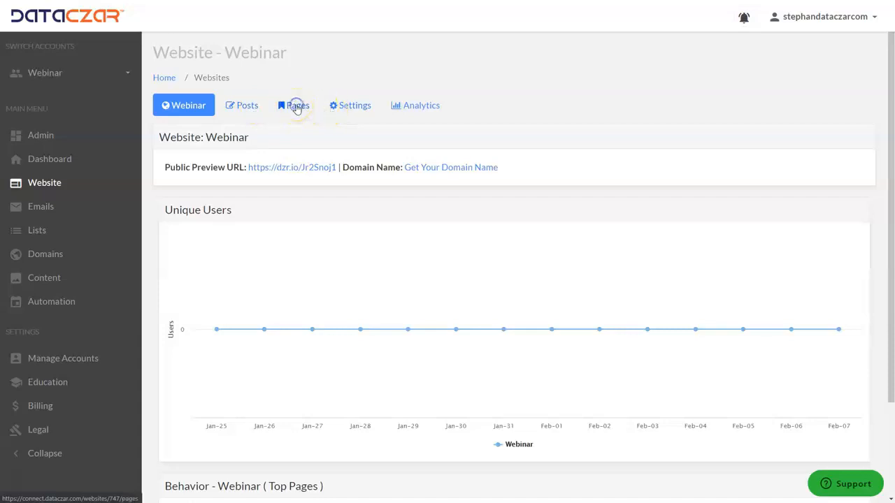
Open the Webinar website's page list and view the Products page on the live AAA Outdoor Scenes site.
click(296, 109)
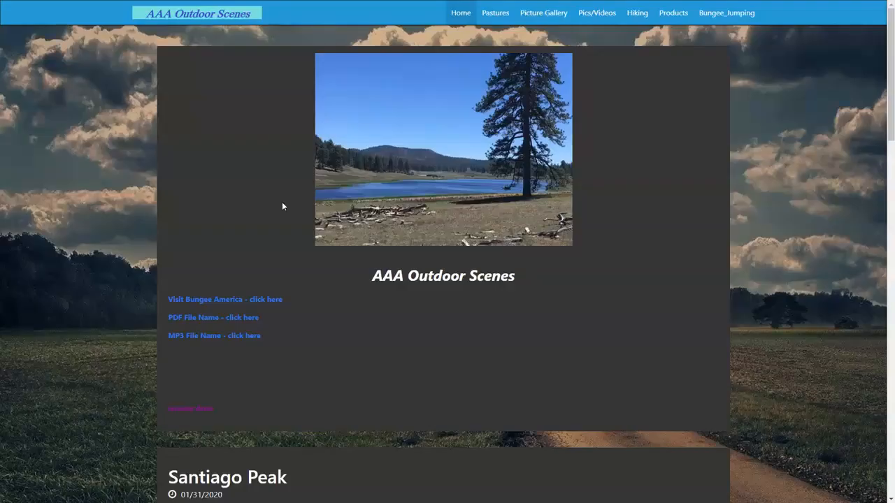
click(673, 12)
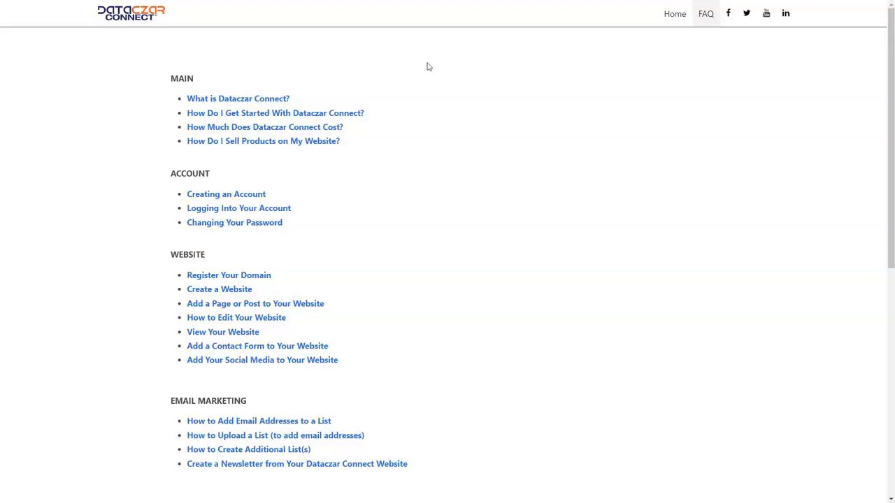
Consult the help article "How Do I Sell Products on My Website?" and follow it to PayPal's Buy Now payment button.
click(115, 15)
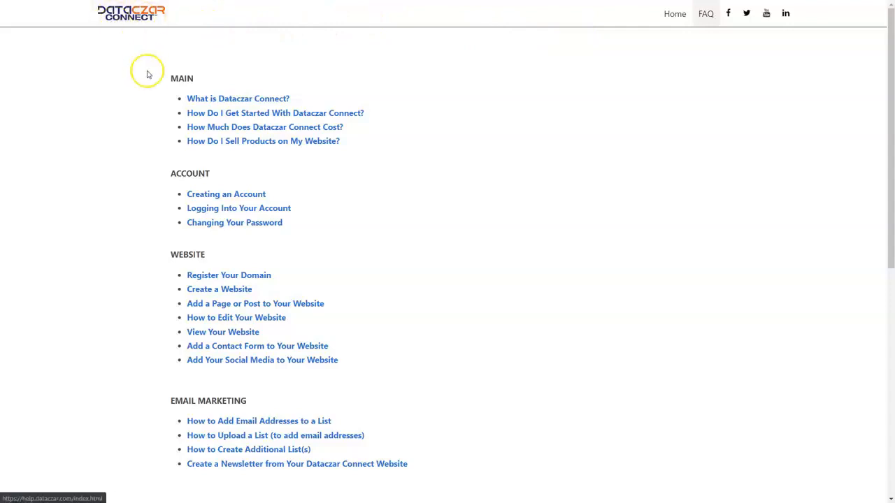
click(253, 142)
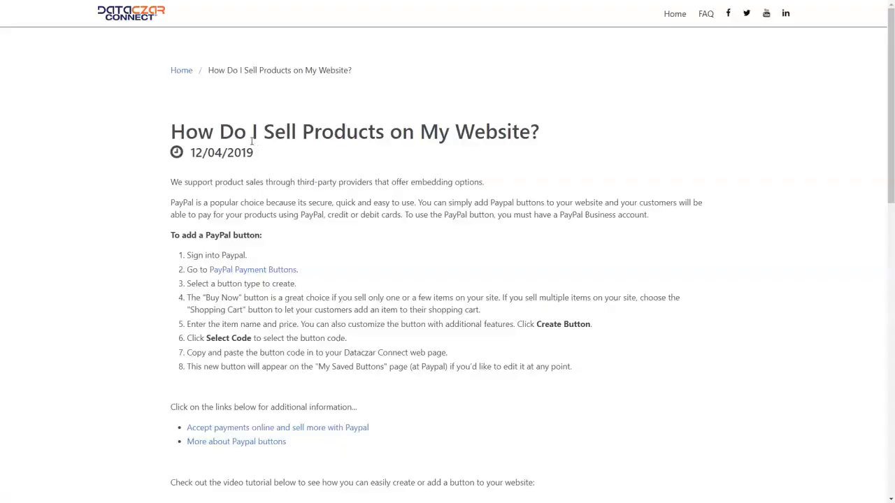
click(264, 272)
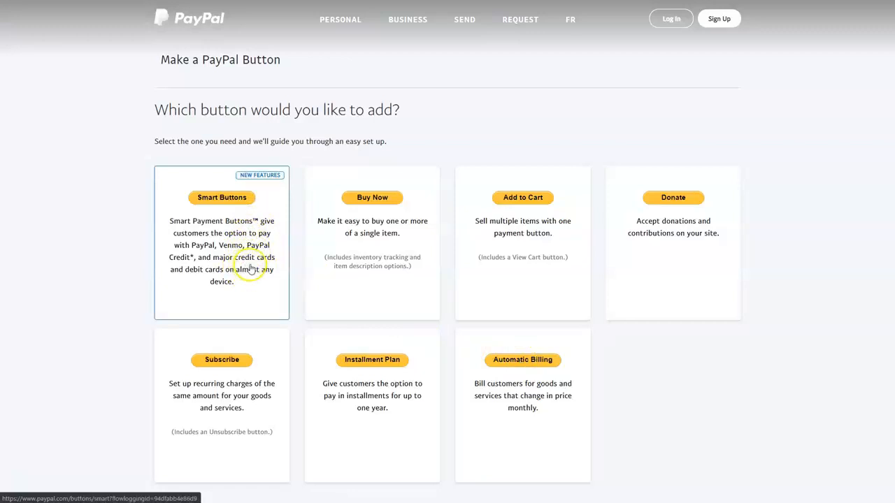
click(368, 198)
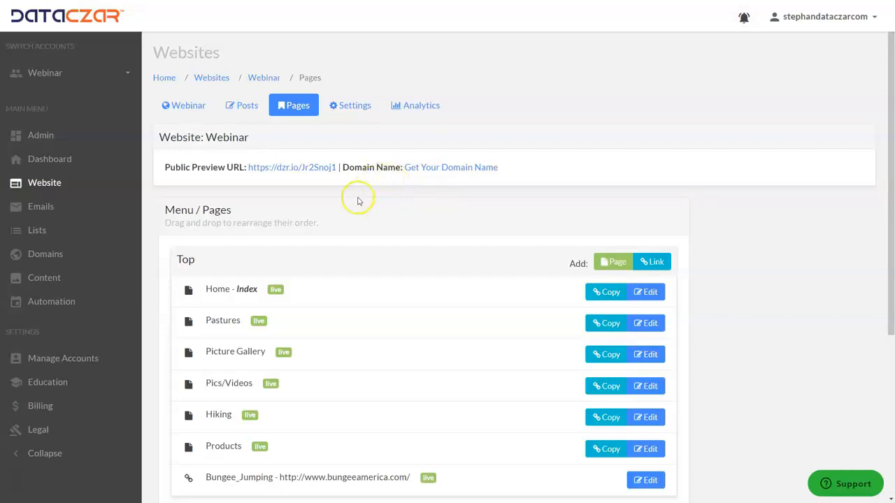
Edit the website's Products page and add the line "AAA Camera Kit" below the "AAA Outdoor Scenes Product Page" heading.
click(655, 451)
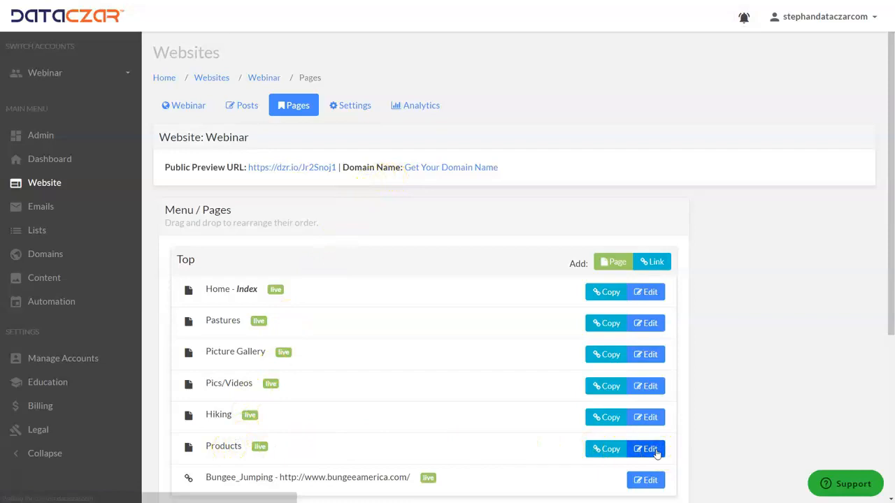
scroll(473, 294, down, 1)
scroll(467, 283, down, 5)
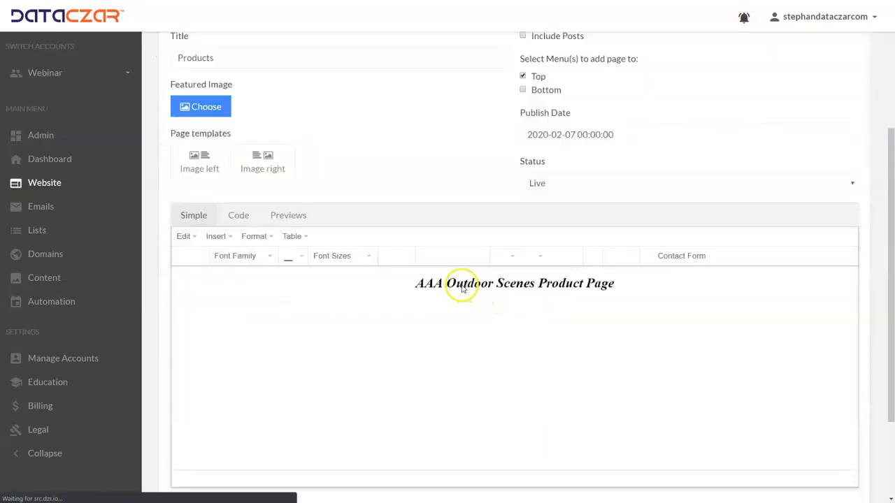
click(646, 180)
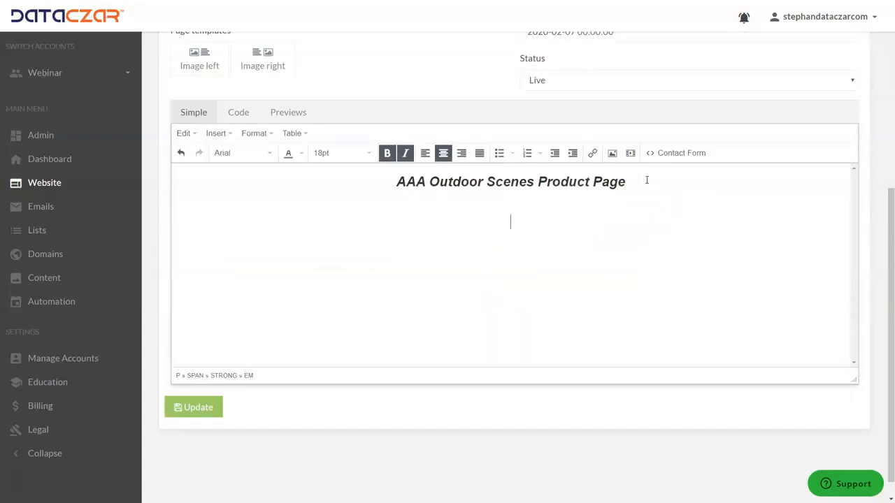
text(AAA Camera )
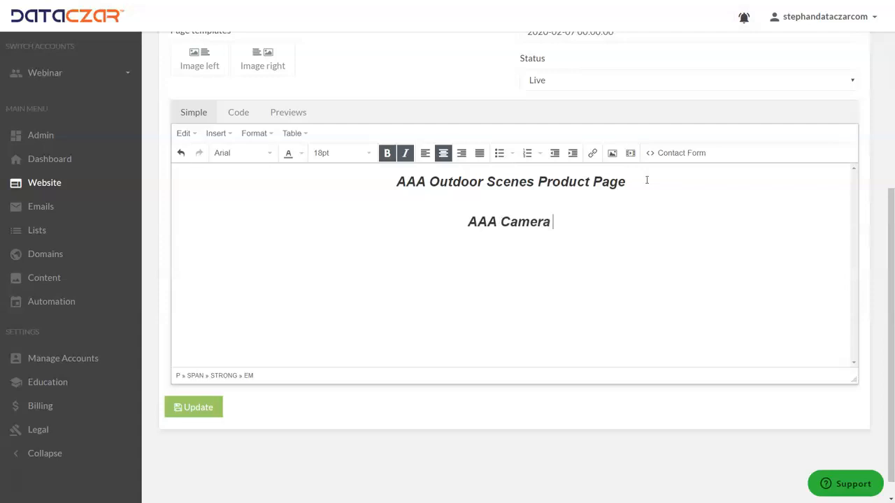
text(Kit)
Set the font size of the "AAA Camera Kit" line to 14pt.
drag(567, 222, 415, 222)
click(340, 155)
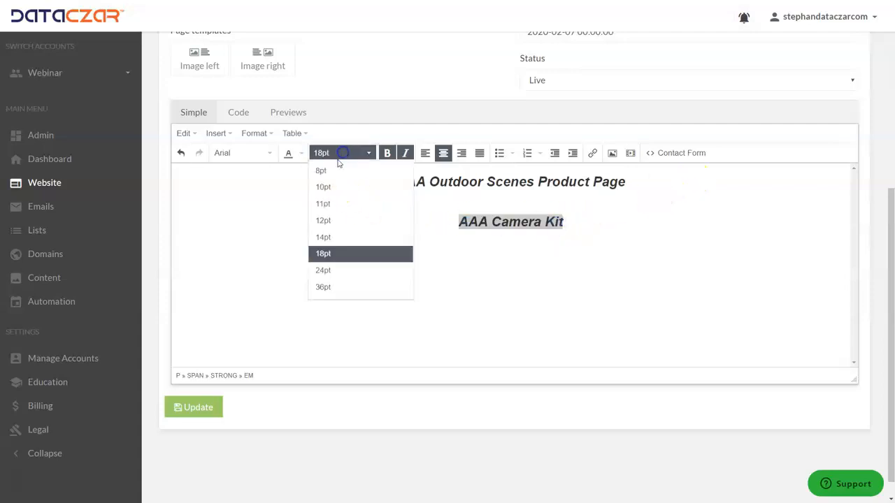
click(324, 235)
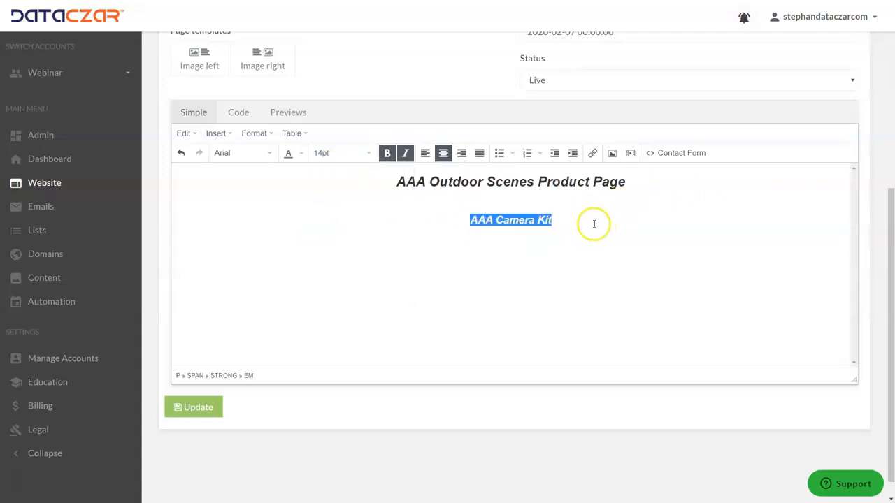
click(570, 220)
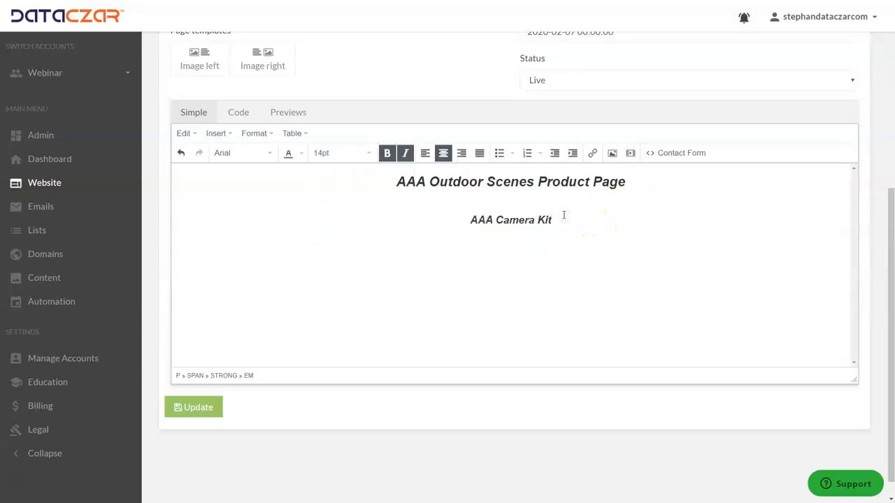
Start inserting an image after the "AAA Camera Kit" line and upload aaa_CameraKit.jpg from the Saved_Images_Webinars folder.
click(612, 154)
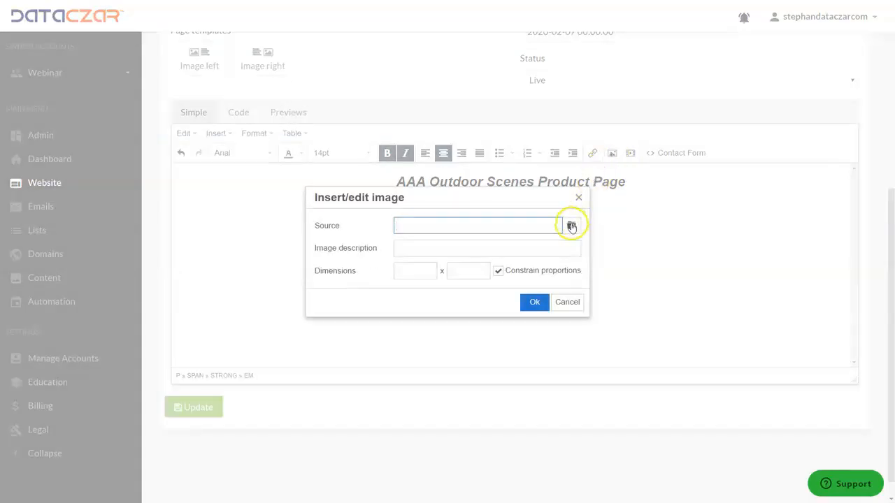
click(571, 227)
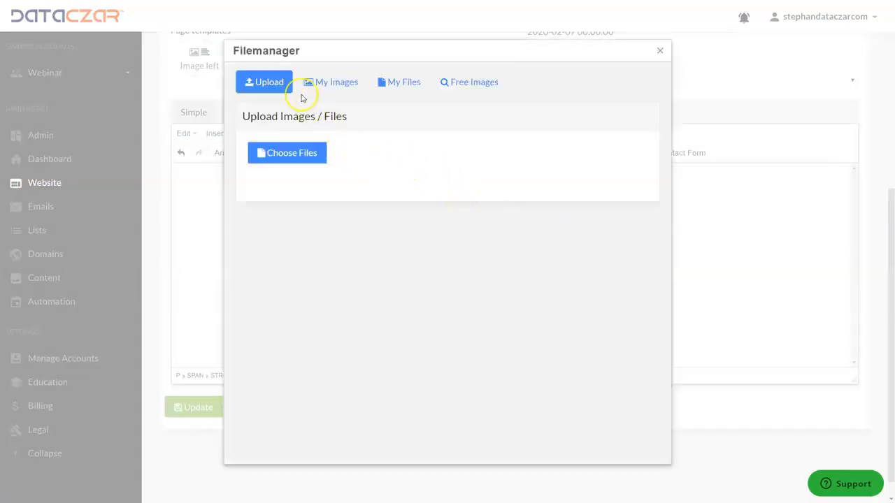
click(284, 153)
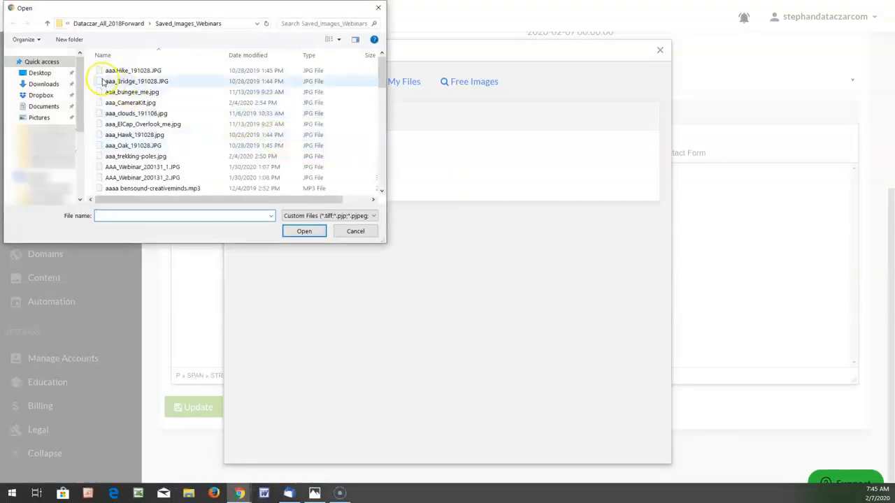
double_click(130, 104)
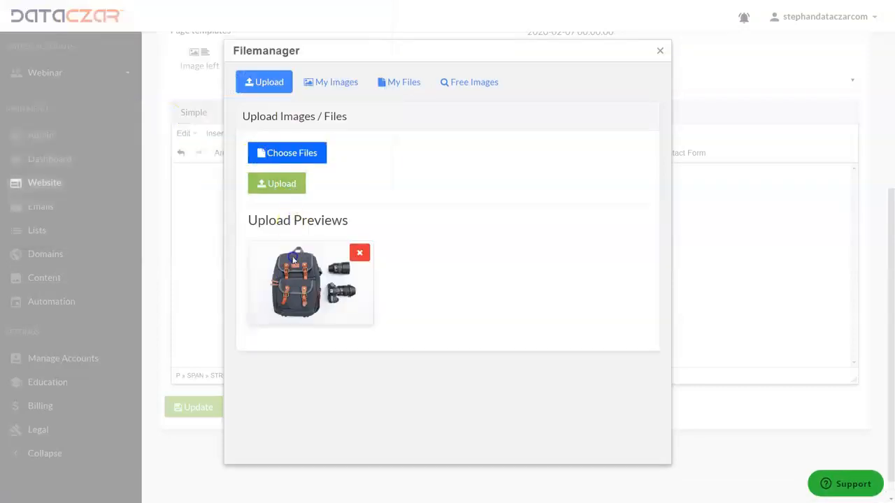
click(284, 189)
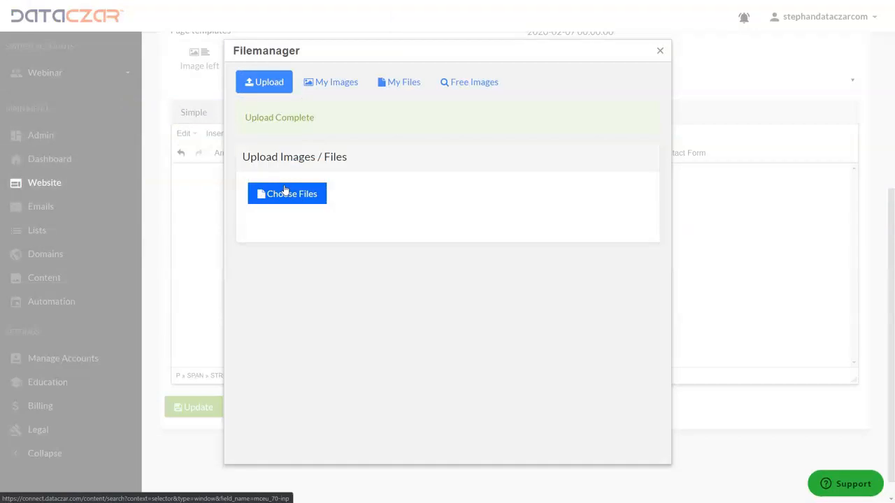
Insert the uploaded backpack and camera picture from the account's own images beneath the "AAA Camera Kit" line.
click(336, 83)
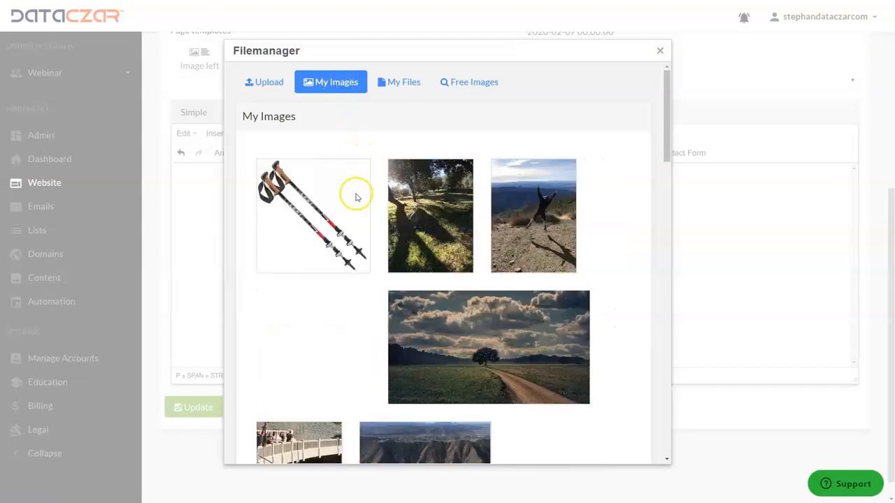
scroll(355, 201, down, 1)
scroll(355, 201, up, 1)
click(264, 82)
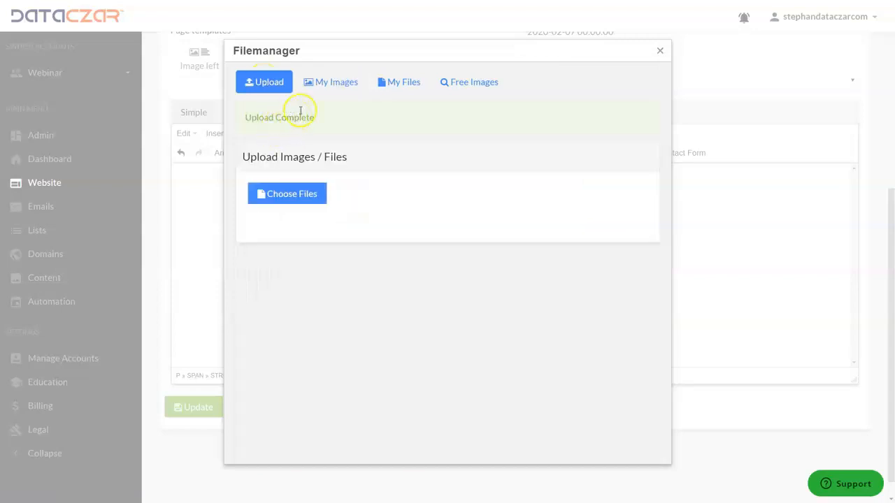
click(322, 82)
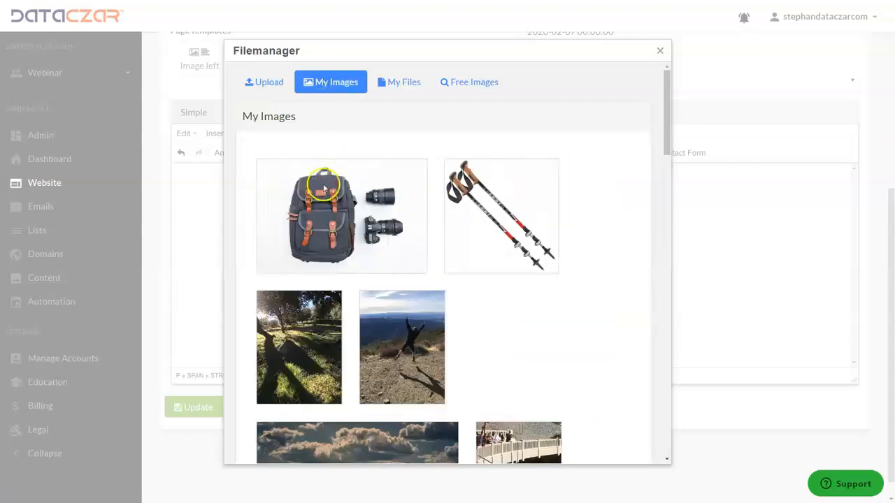
click(344, 219)
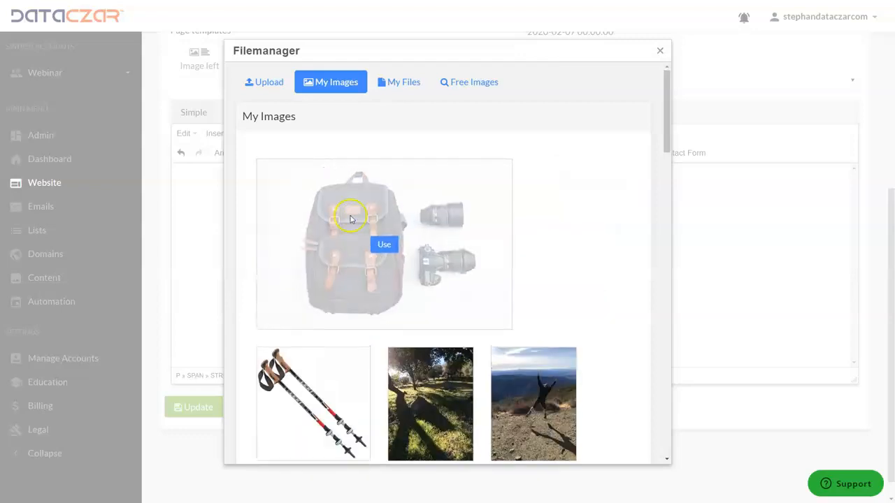
click(384, 245)
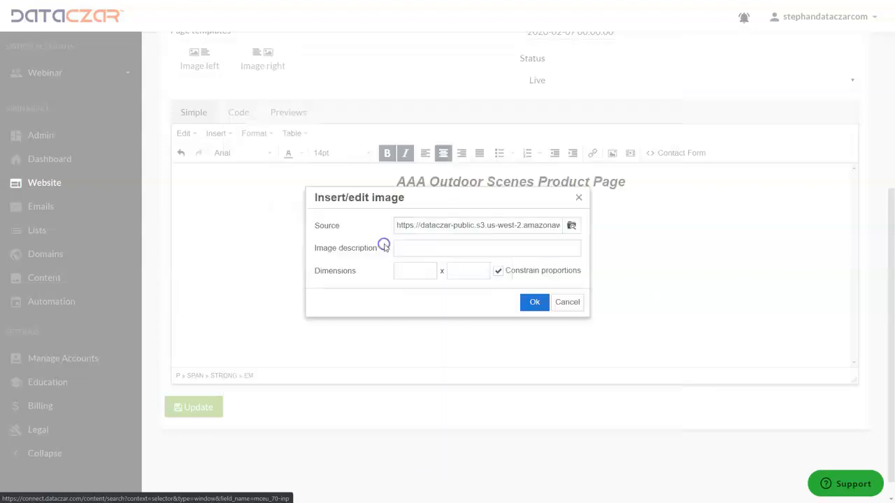
click(535, 303)
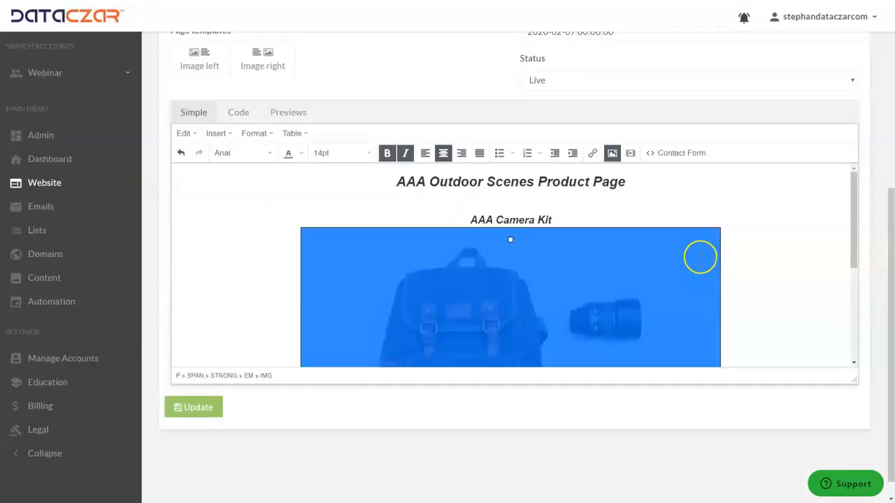
Scale the camera kit image down proportionally to about 596 by 397 pixels.
scroll(609, 256, down, 5)
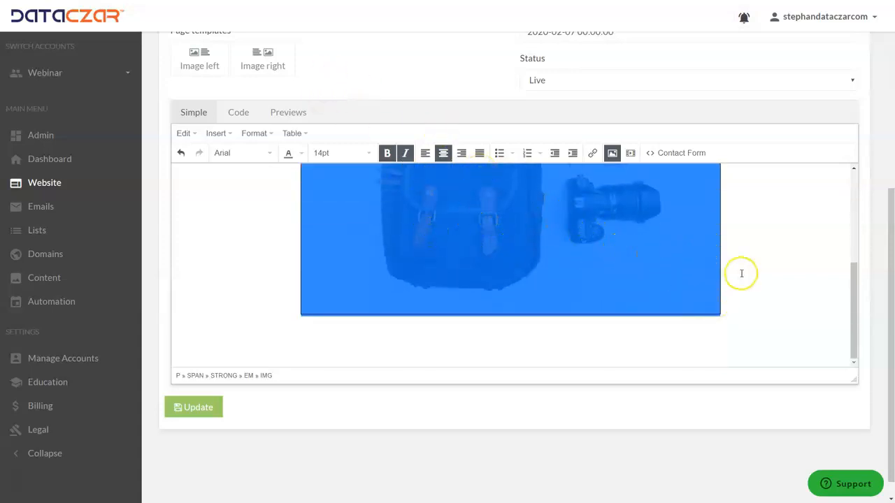
click(738, 301)
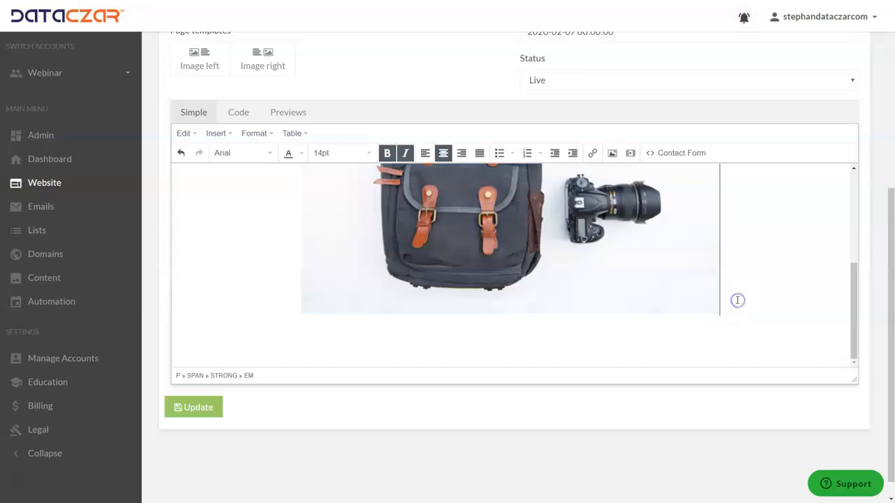
click(668, 273)
drag(720, 313, 643, 245)
scroll(645, 246, up, 2)
scroll(695, 210, down, 4)
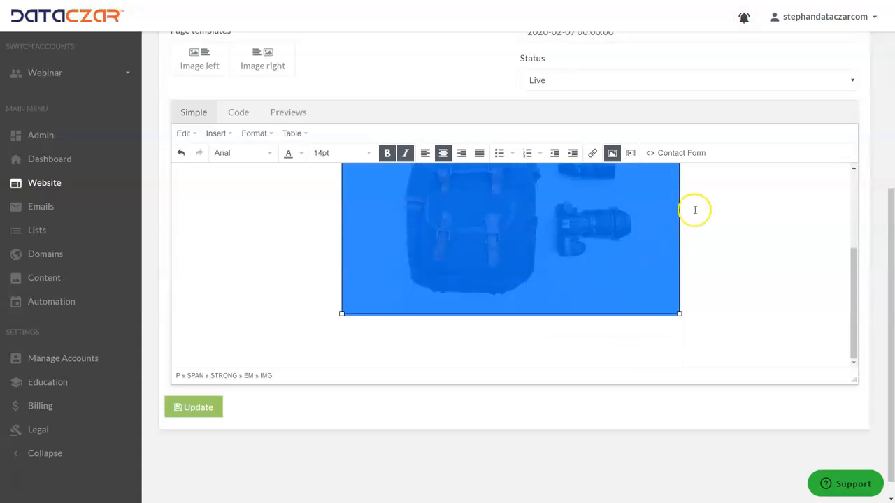
click(732, 208)
scroll(723, 226, up, 2)
scroll(724, 227, down, 1)
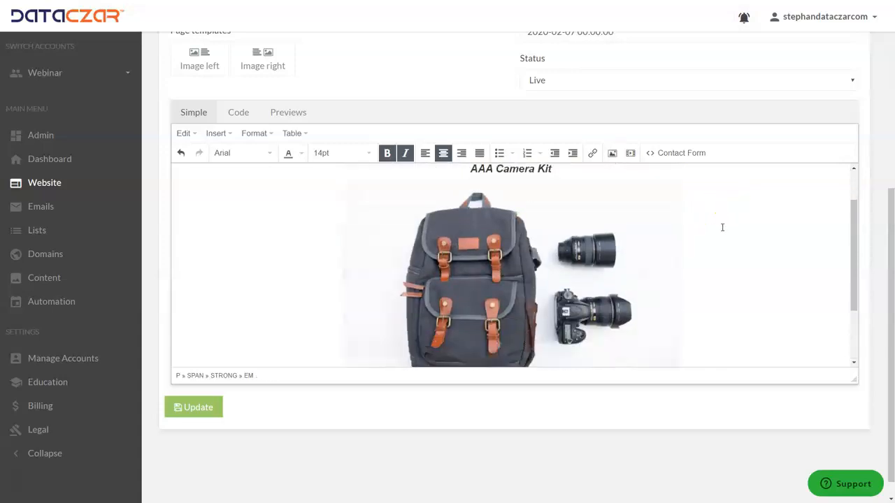
scroll(722, 227, up, 1)
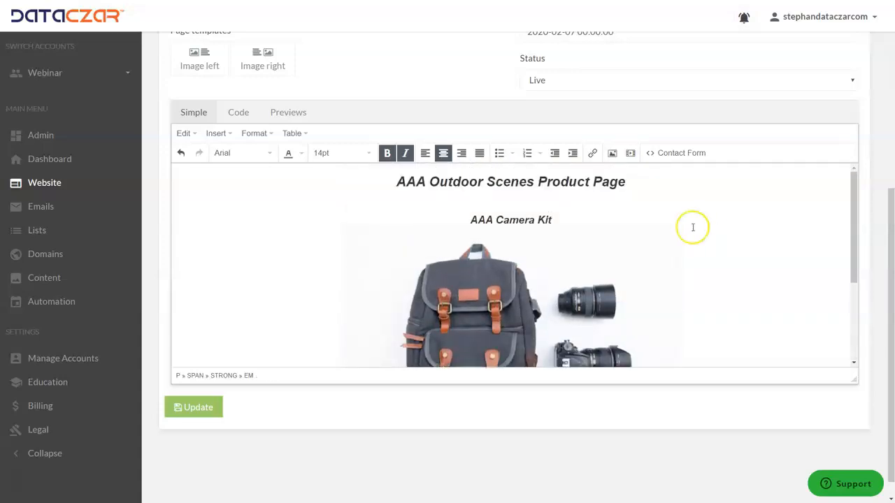
Paste the centered PayPal Buy Now form code on a new line ending the page's HTML, and return to the visual editor.
click(238, 113)
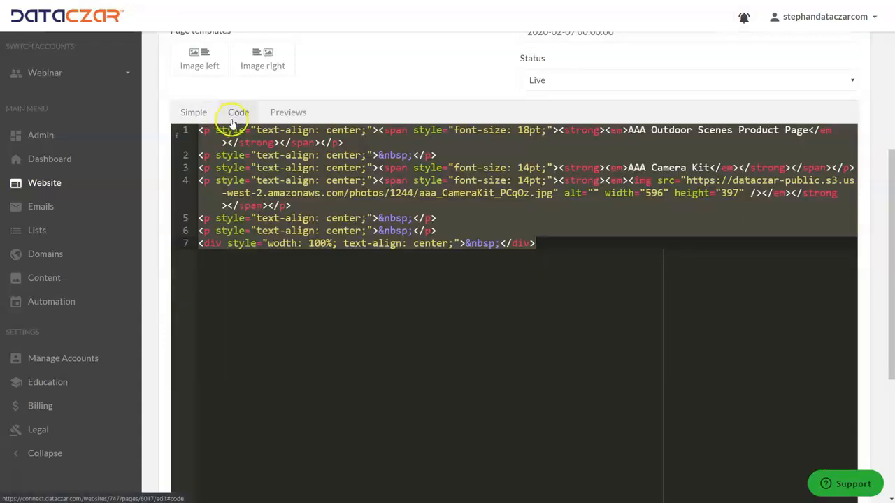
click(557, 244)
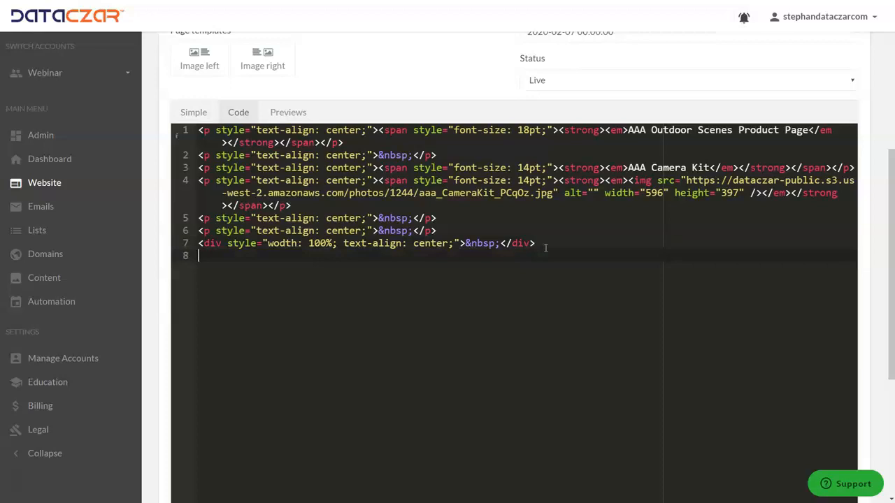
text(<div style="wodth: 100%; text-align: center;"><form action="https://www.paypal.com/cgi-bin/webscr" method="post" target="_top"><input name="cmd" type="hidden" value="_s-xclick" /> <input name="hosted_button_id" type="hidden" value="KUZEJSZK8LYTC" /> <input alt="PayPal - The safer, easier way to pay online!" name="submit" src="https://www.paypalobjects.com/en_US/i/btn/btn_buynowCC_LG.gif" type="image" /> <img src="https://www.paypalobjects.com/en_US/i/scr/pixel.gif" alt="" width="1" height="1" border="0" /></form></div>)
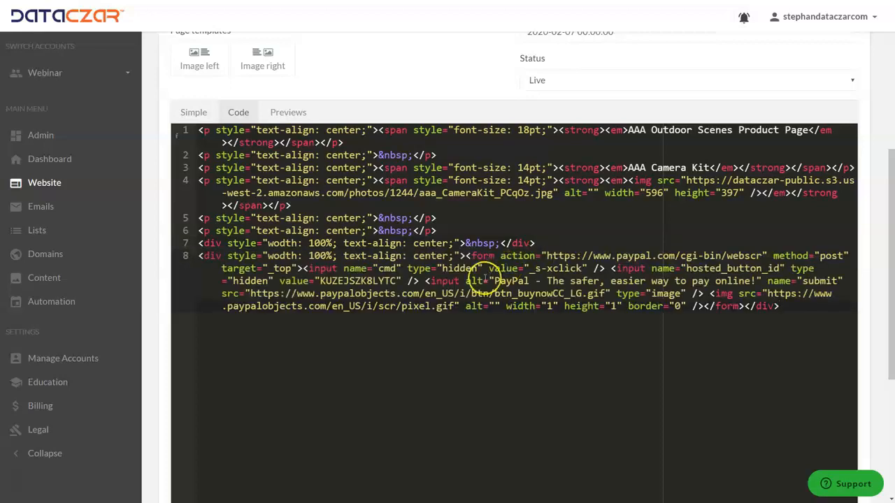
drag(805, 316, 211, 263)
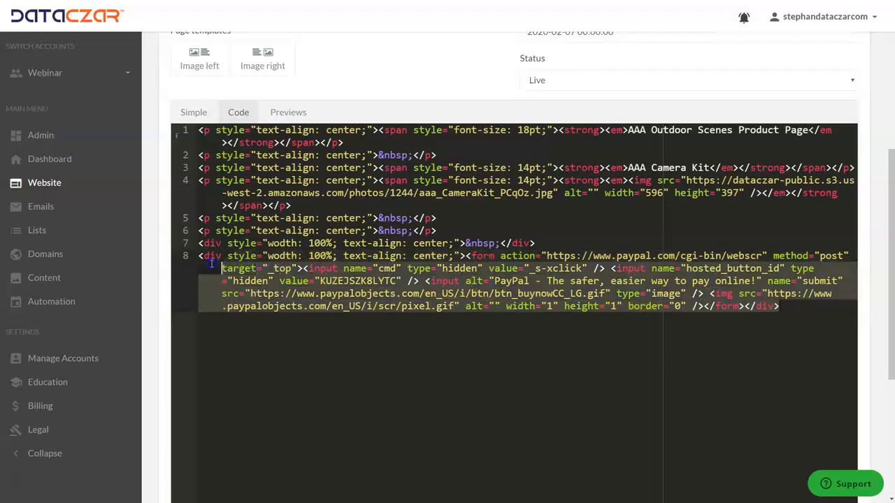
click(811, 319)
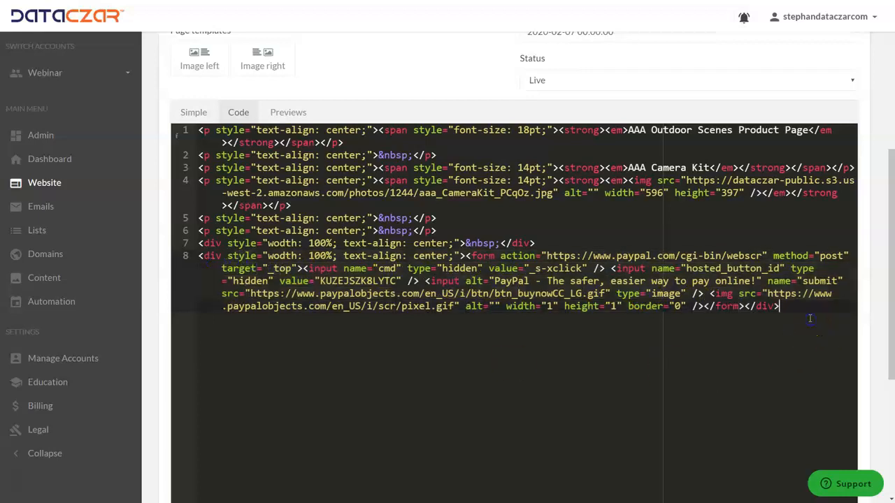
click(195, 112)
scroll(419, 210, down, 3)
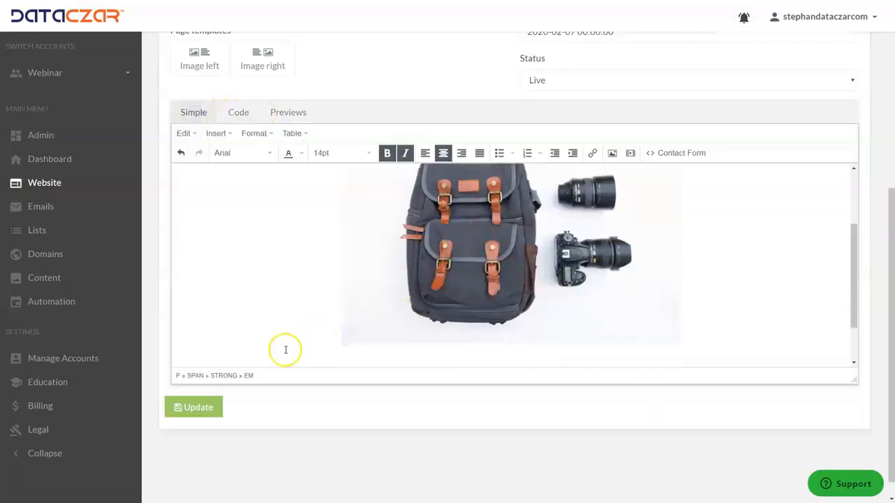
Save the updated Products page and test the camera kit's PayPal Buy Now button on the public page.
click(201, 411)
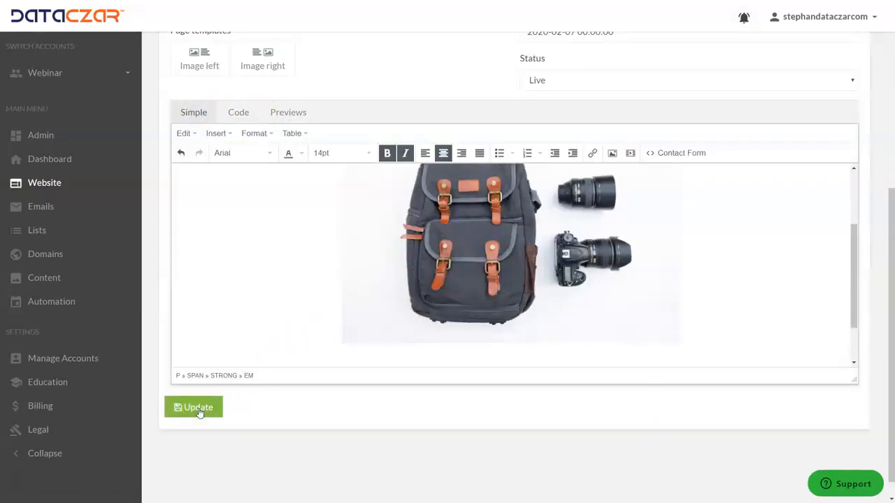
click(200, 412)
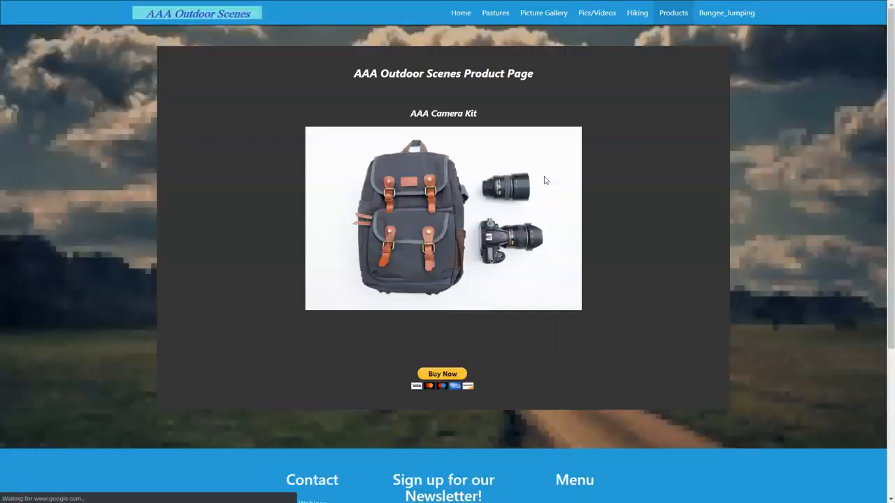
click(451, 378)
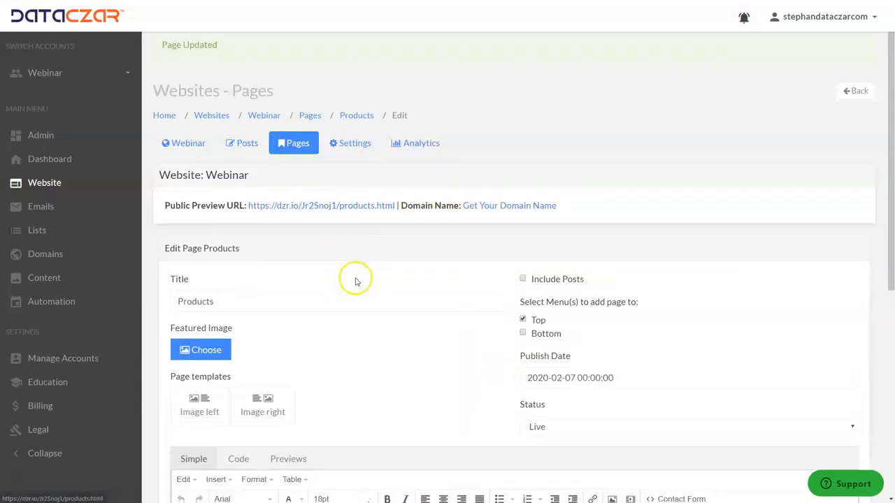
Add two blank centered lines below the Buy Now button at the end of the Products page content.
scroll(355, 277, down, 5)
scroll(448, 258, down, 2)
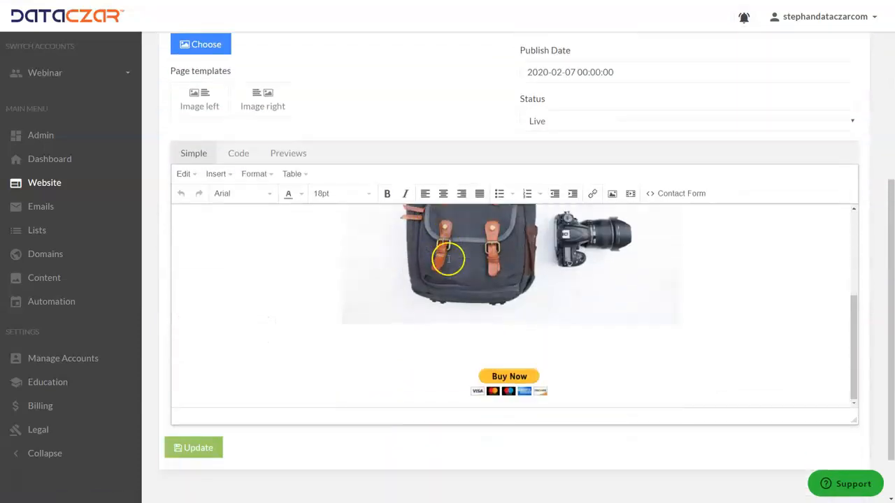
scroll(448, 259, up, 3)
scroll(446, 259, down, 3)
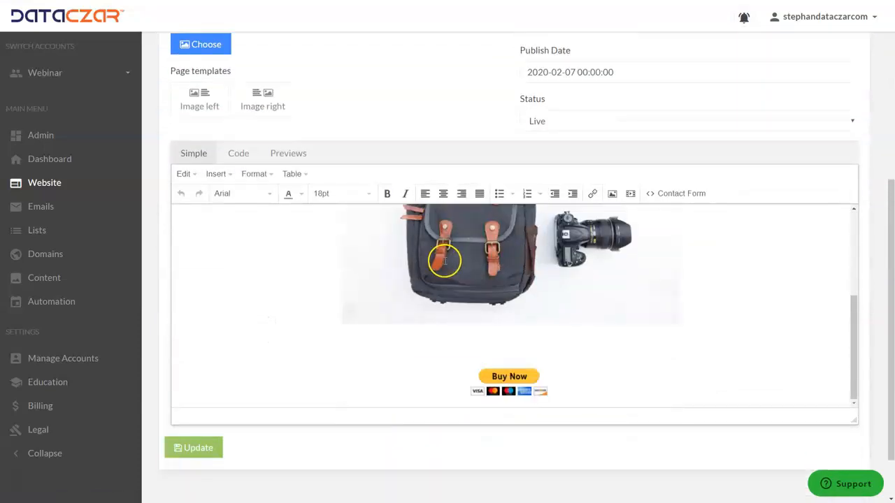
click(620, 385)
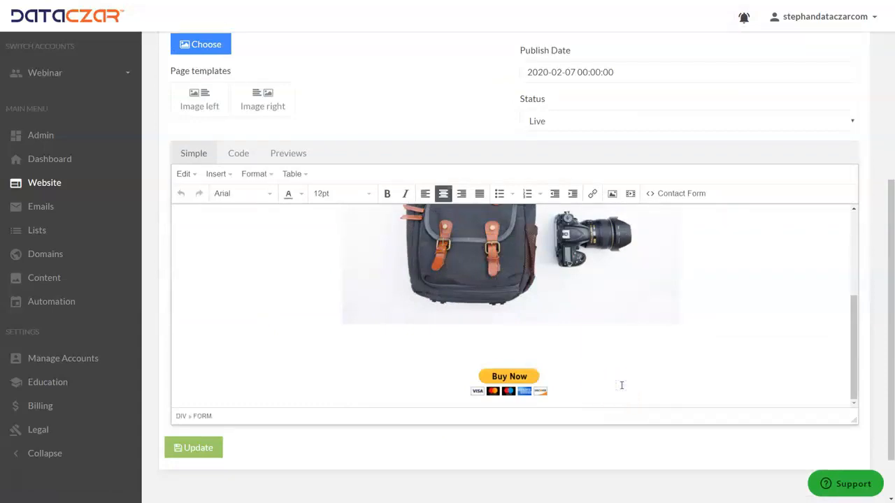
key(Return)
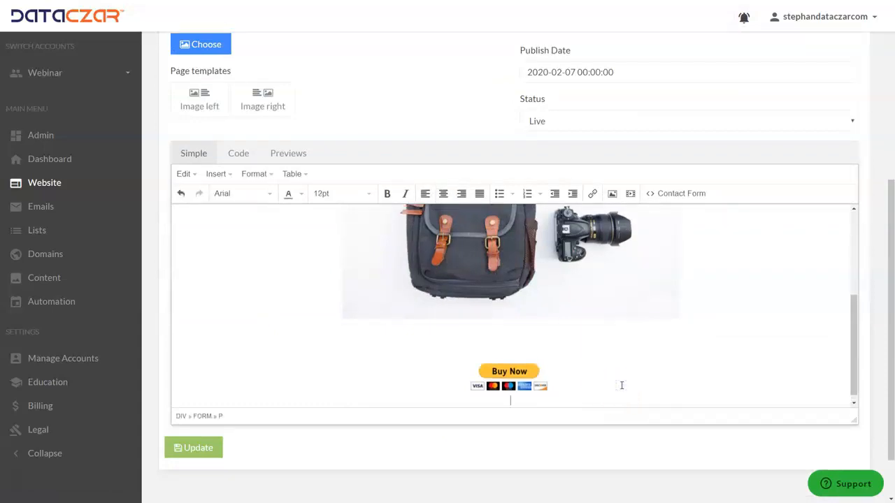
key(Return)
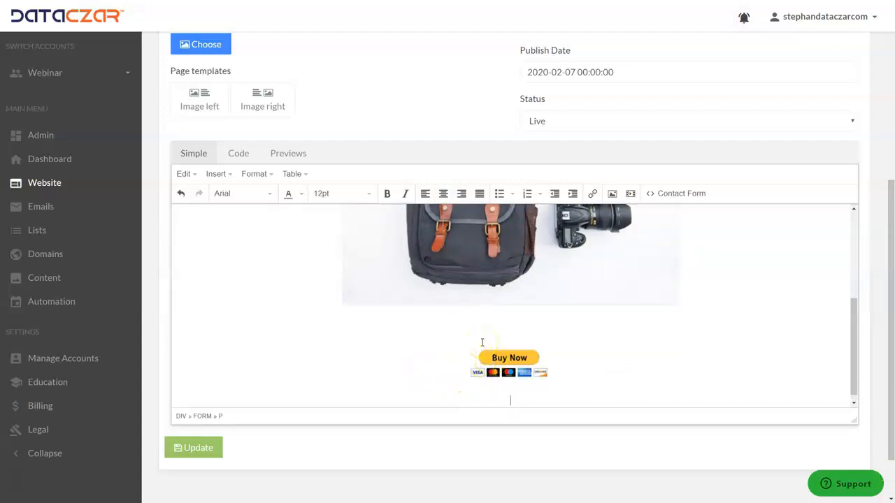
scroll(424, 336, up, 5)
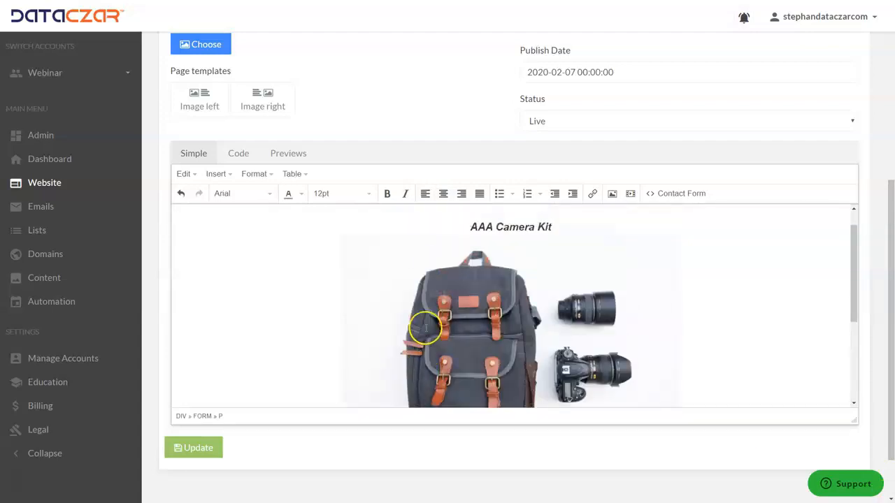
scroll(419, 319, down, 5)
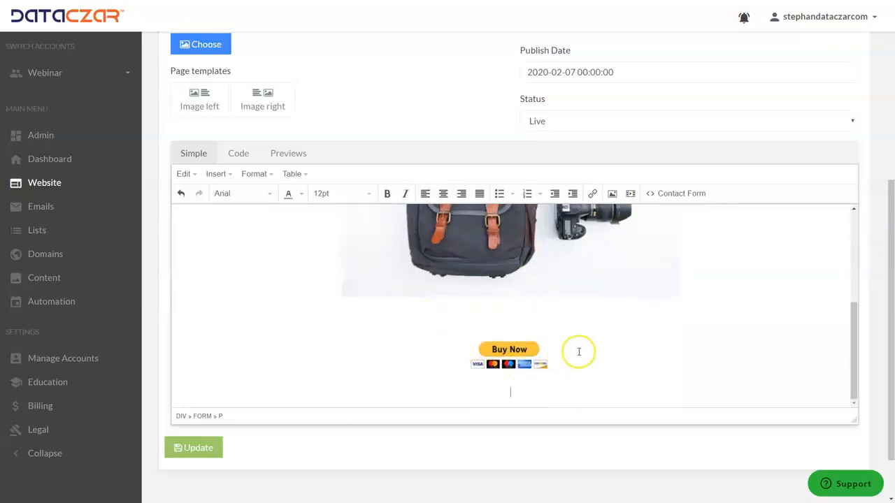
Leave the Products page editor without saving and open the Webinar account's Dashboard.
scroll(394, 282, up, 3)
scroll(394, 282, up, 1)
scroll(256, 273, up, 3)
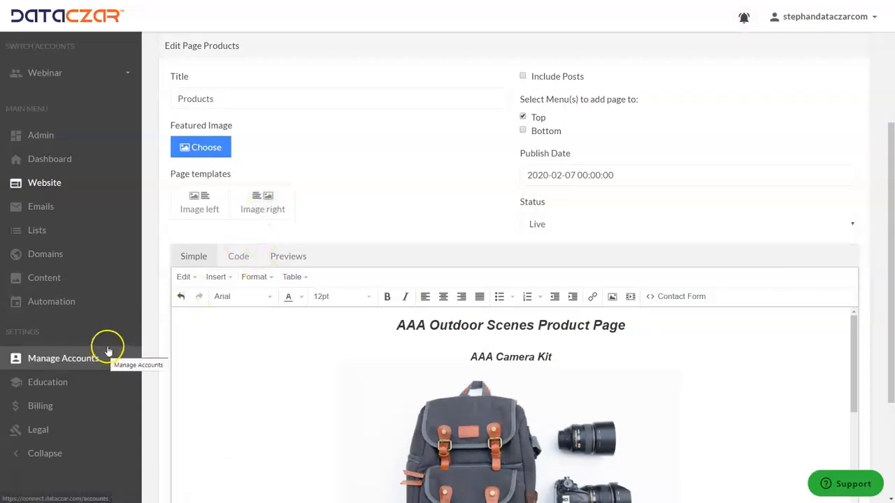
click(50, 162)
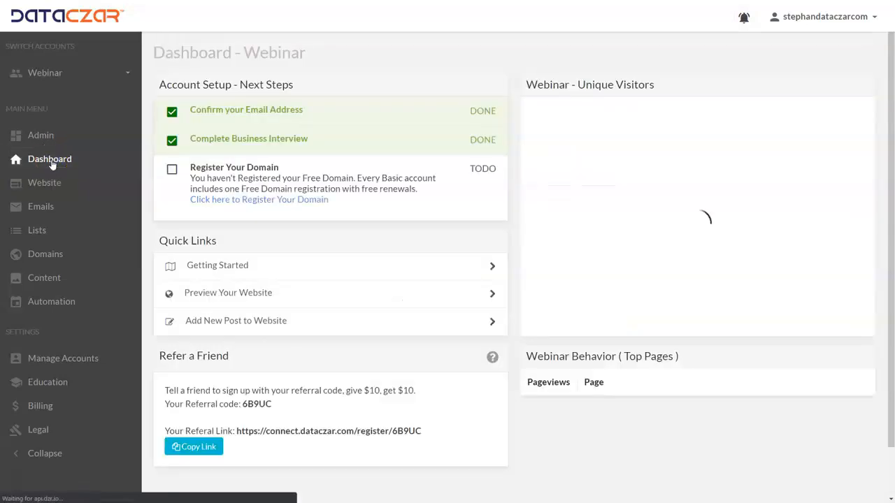